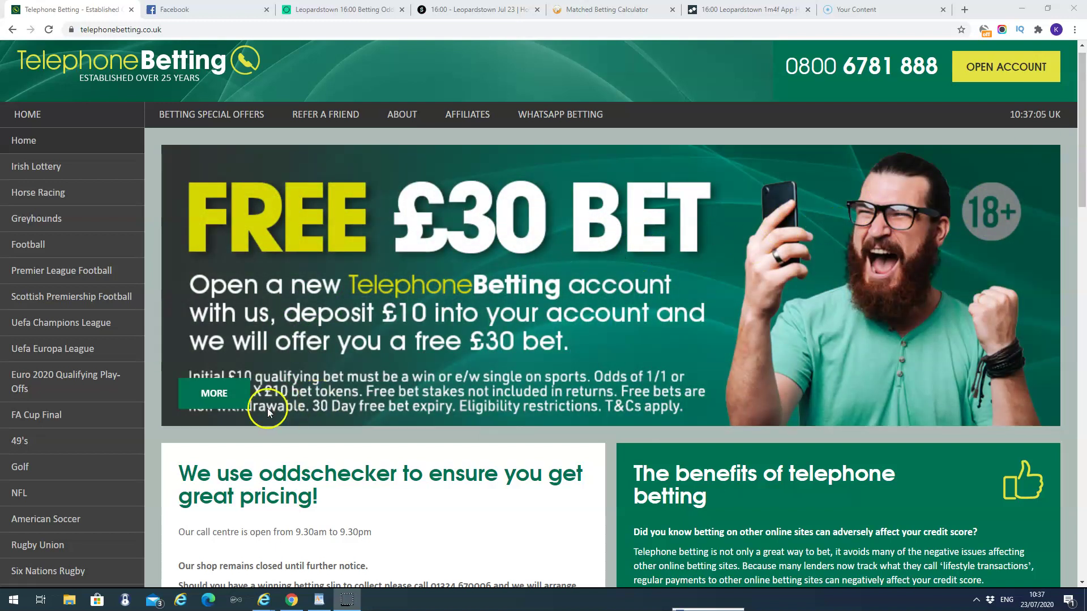
Open the Open Account page from the Free £30 Bet banner on the homepage
click(227, 397)
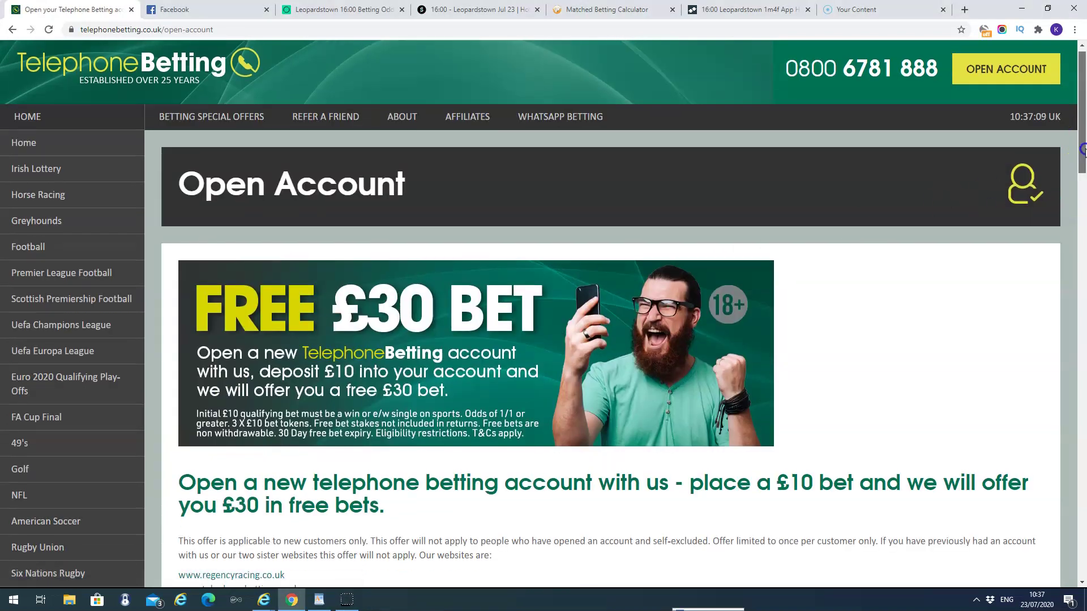
Scroll down to the 'Telephone Betting - Open An Account' form with its name, address and ID fields
drag(1082, 150, 1083, 190)
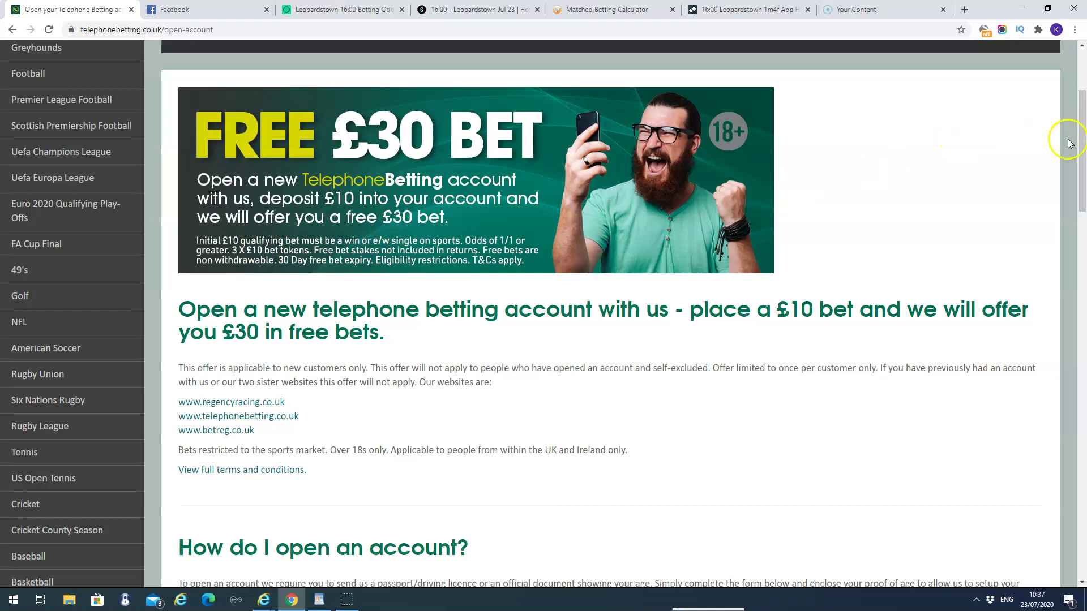
drag(1073, 142, 1074, 246)
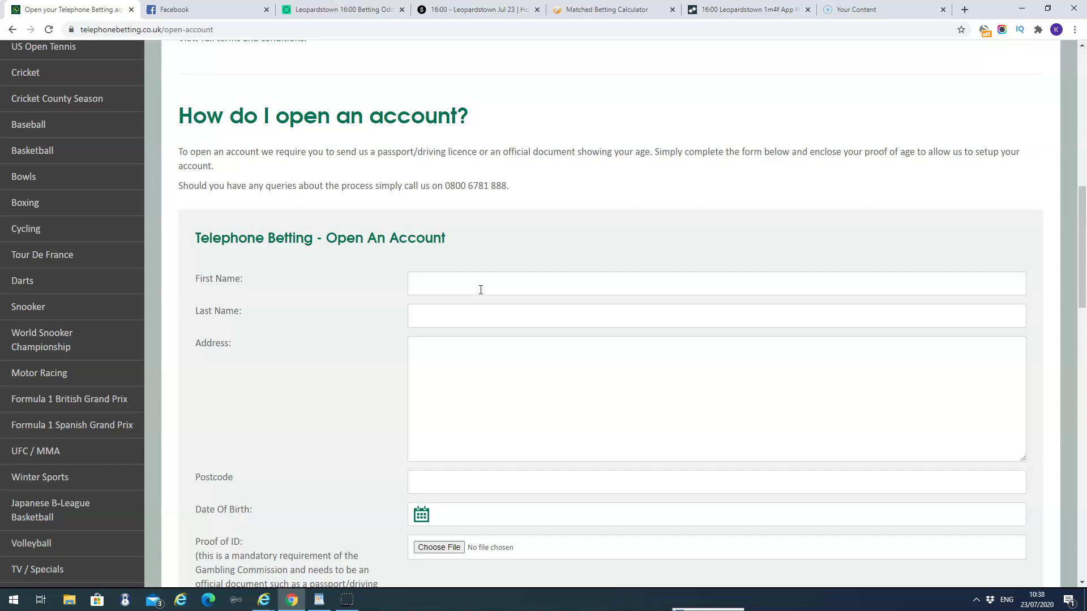
Point out the First Name field, then return to the free £30 bet banner at the page top
click(476, 293)
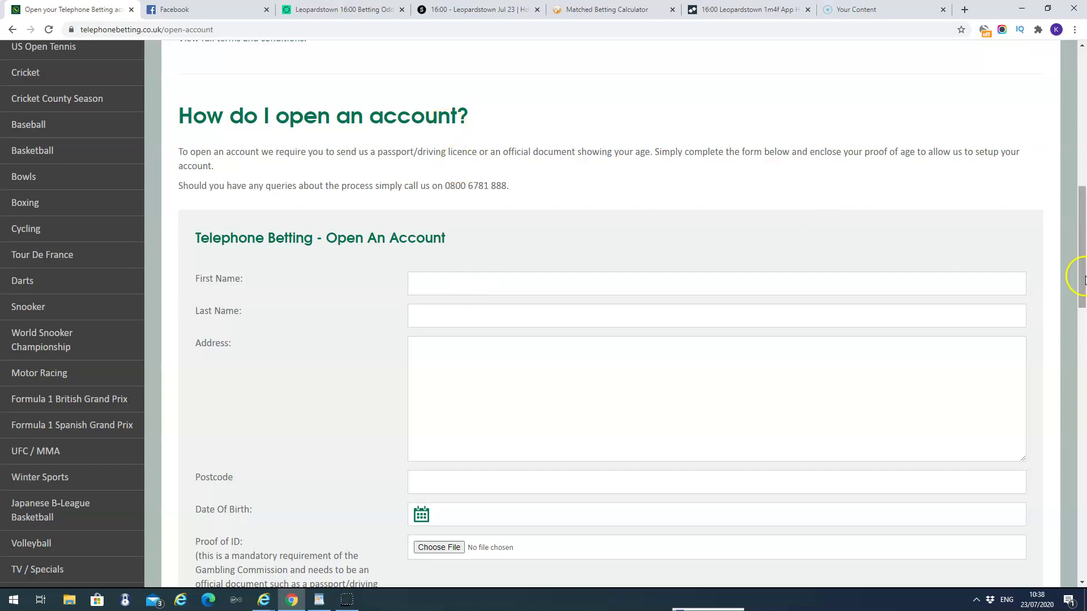
drag(1081, 279, 1081, 148)
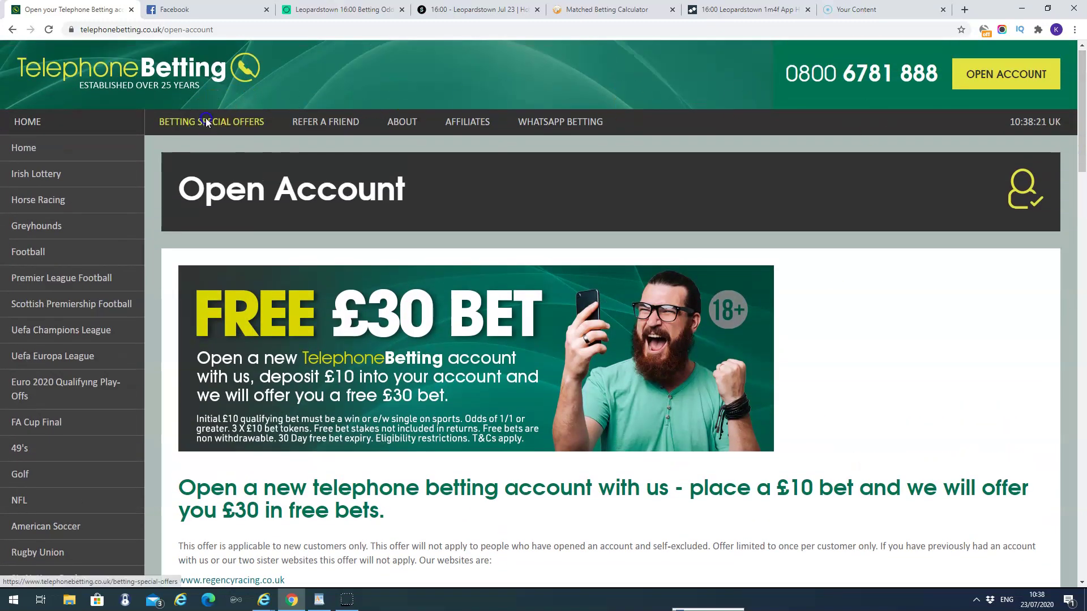
Read the Leopardstown and Sandown betting special offers, then view oddschecker's Leopardstown 16:00 odds comparison
click(204, 121)
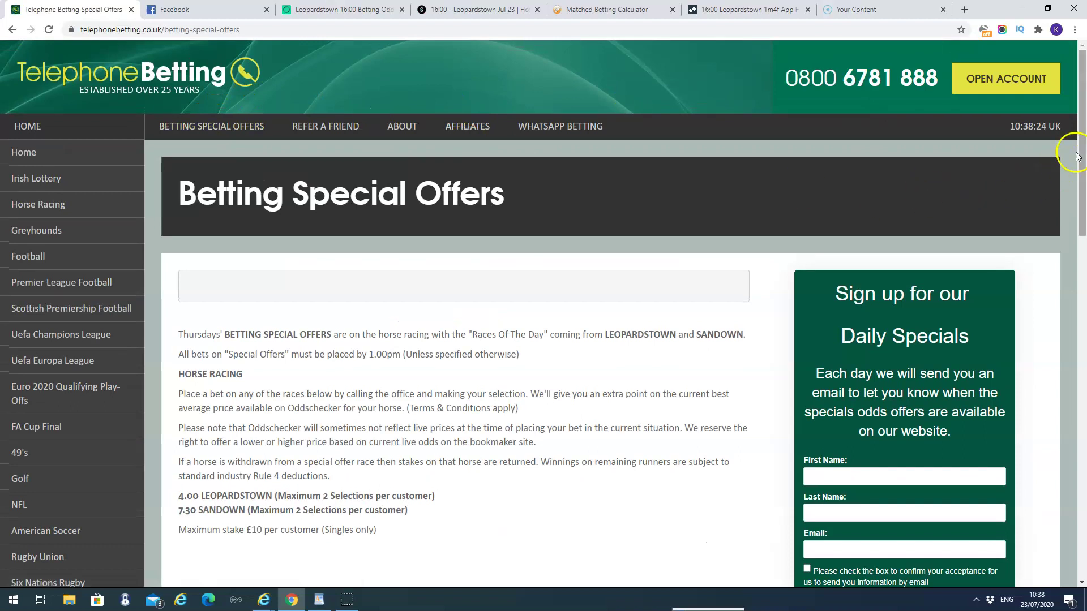
drag(1081, 148, 1082, 222)
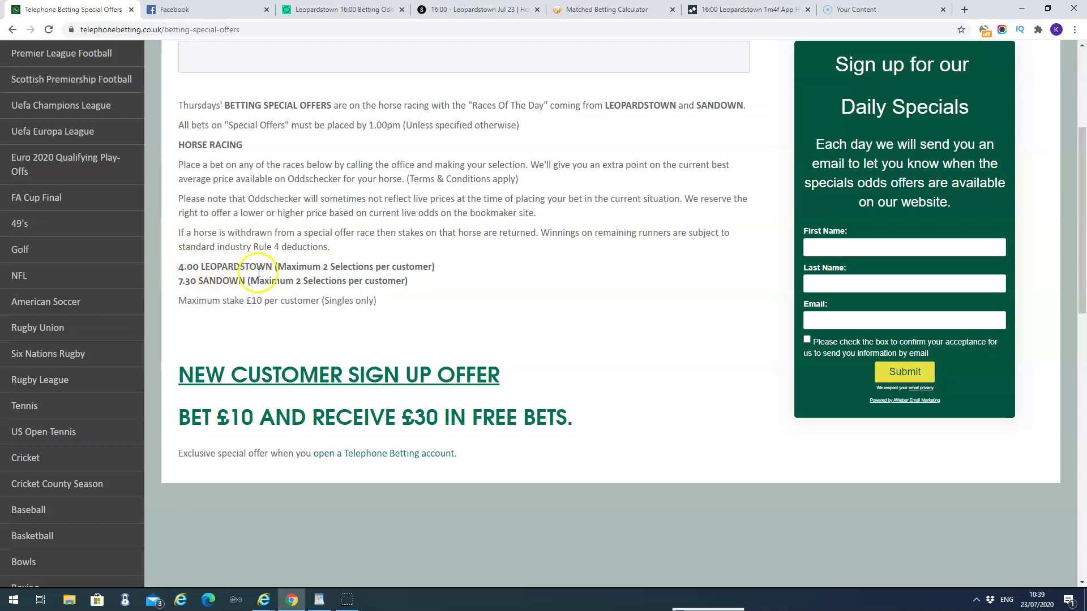
click(347, 13)
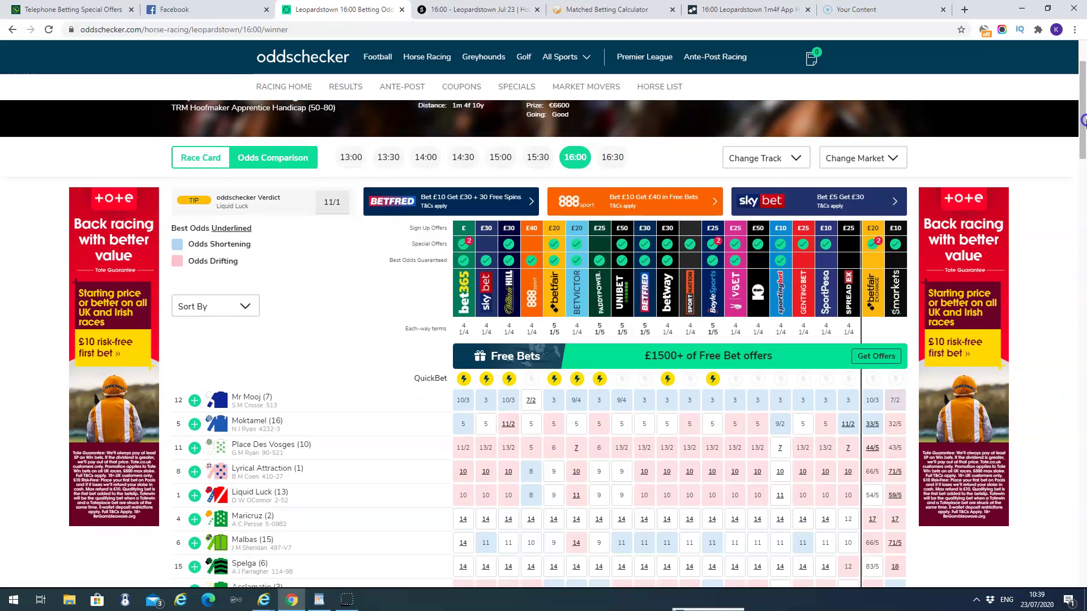
Locate Mr Mooj's 10/3 back price at bet365 in the oddschecker grid
drag(1081, 113, 1083, 129)
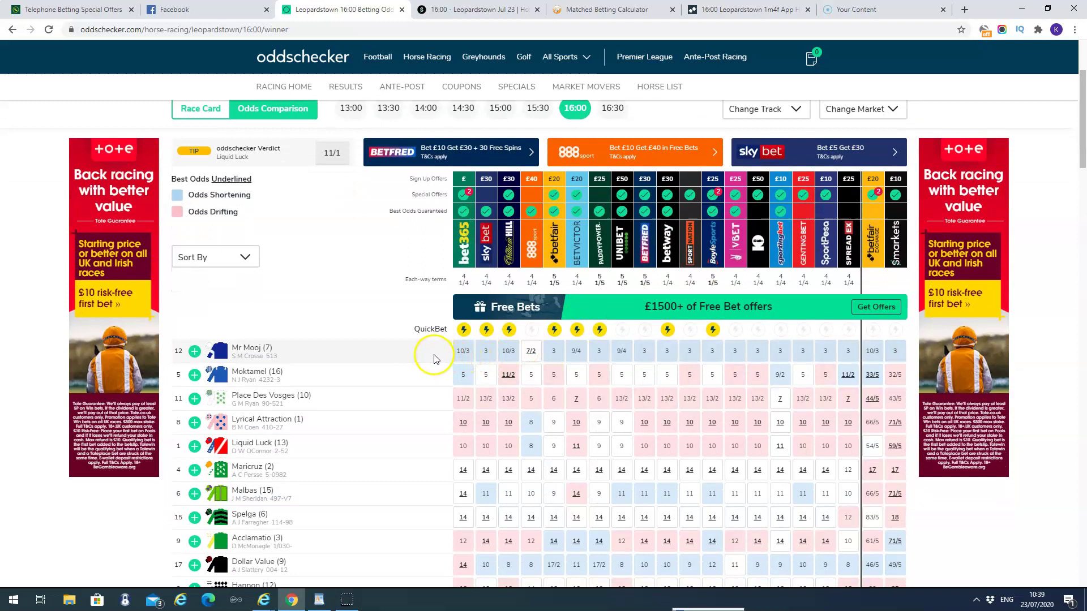
click(464, 355)
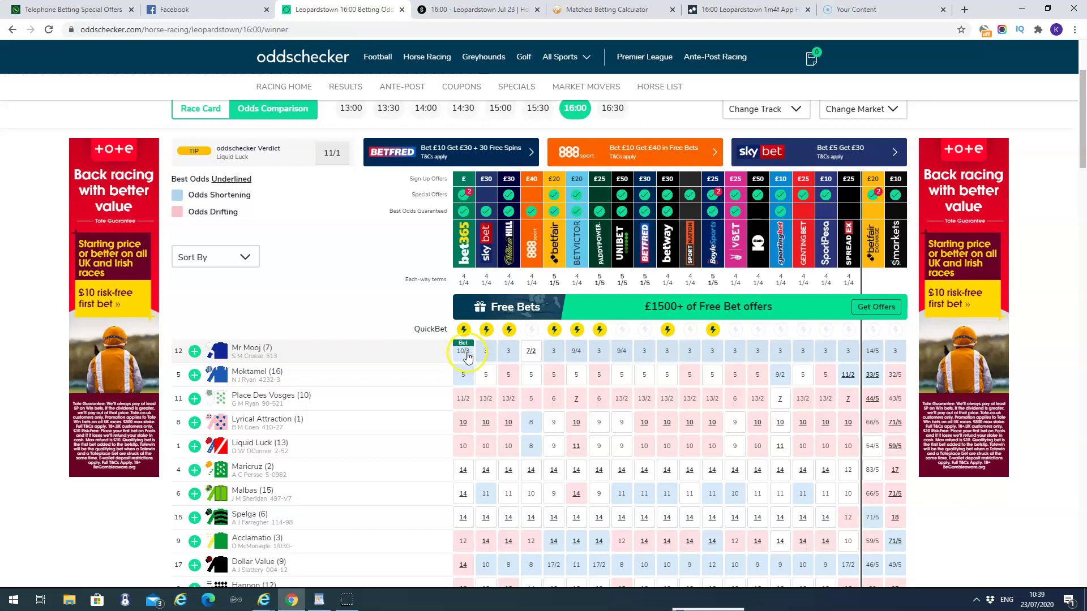
click(462, 357)
click(464, 356)
click(464, 358)
click(466, 355)
Compare Mr Mooj's 4.8 lay price on Smarkets with the Betfair Leopardstown 16:00 market
click(481, 11)
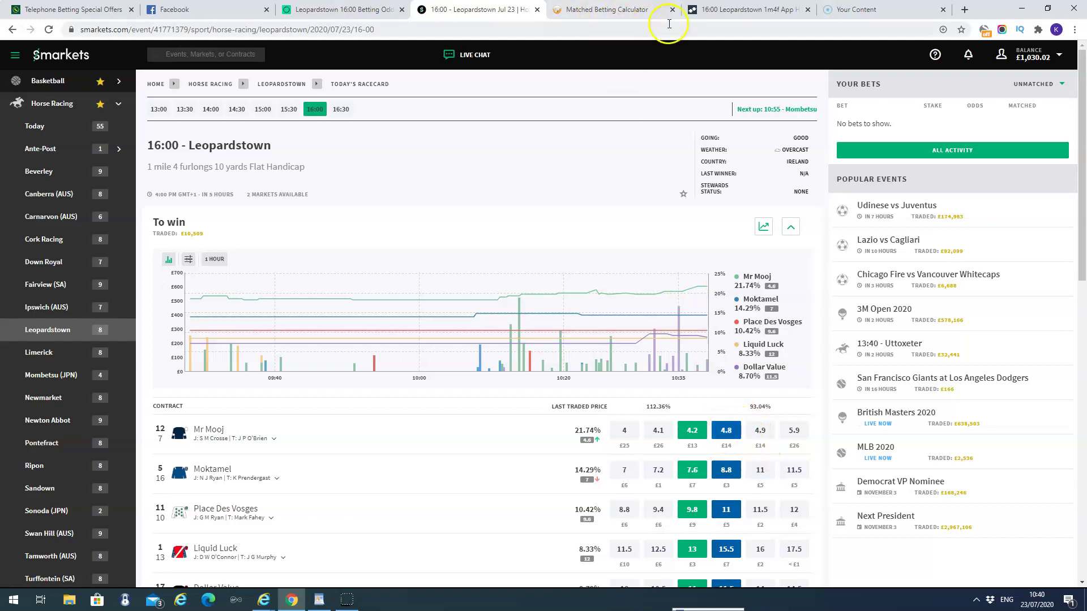
click(702, 13)
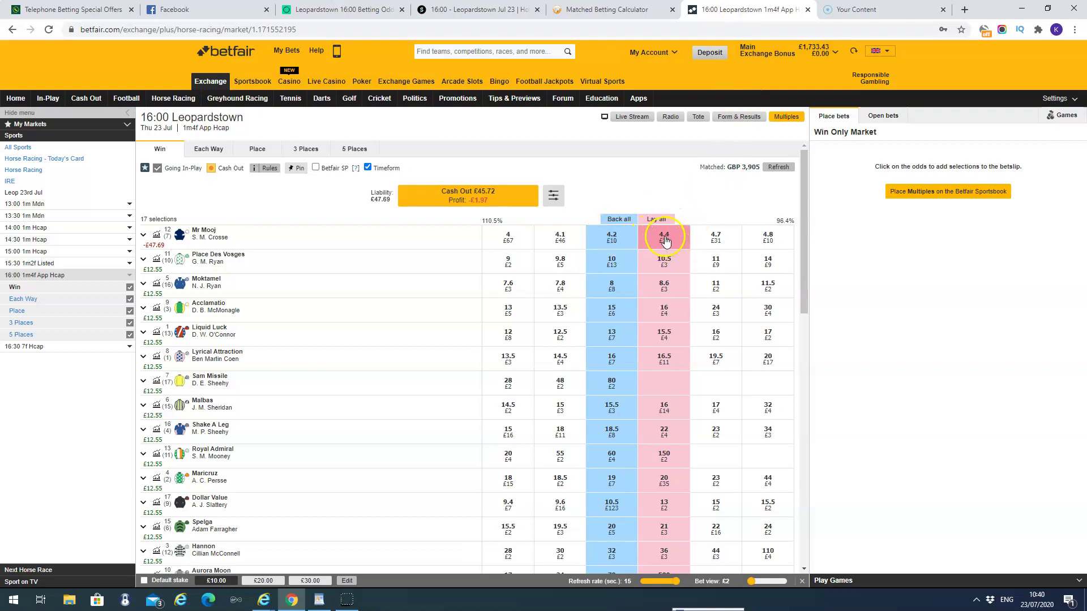
Point out Mr Mooj's 4.4 lay price in the Betfair Exchange market
mouse_move(664, 237)
click(659, 240)
click(664, 238)
click(617, 13)
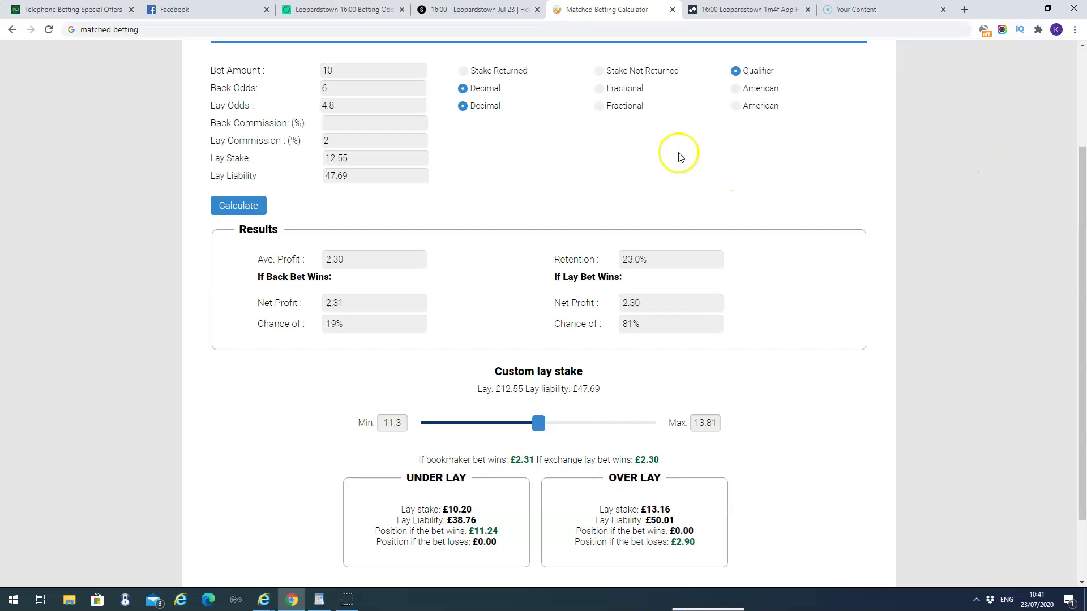
click(352, 65)
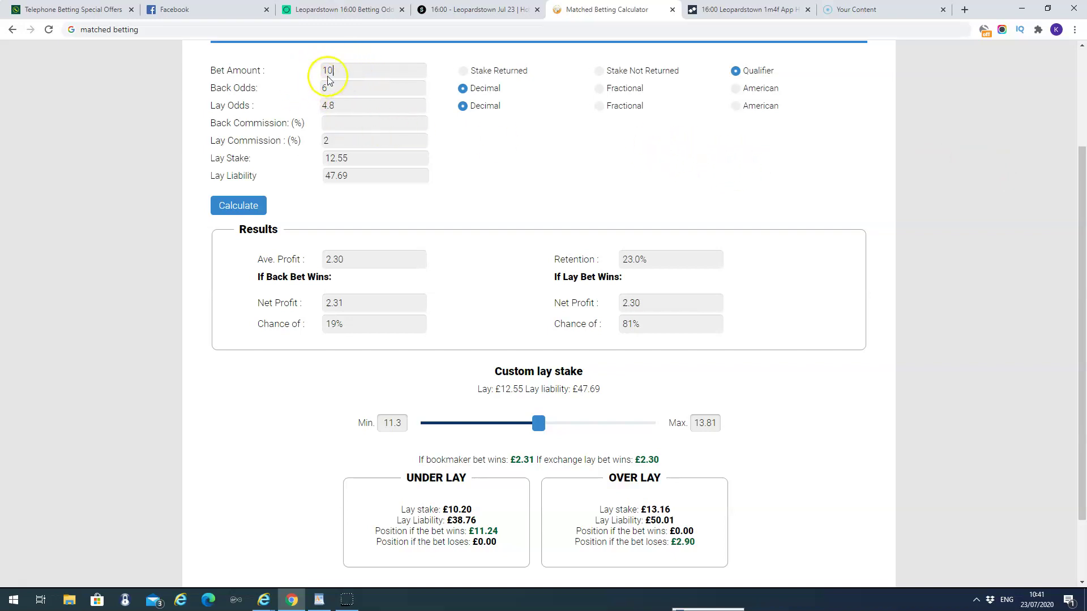
click(339, 88)
click(345, 106)
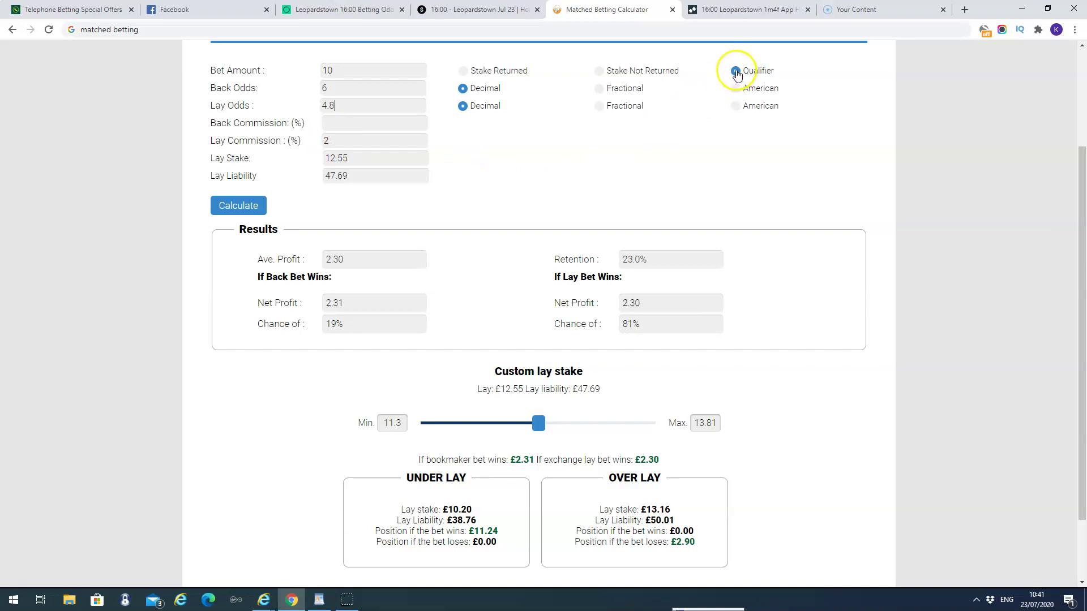
click(244, 206)
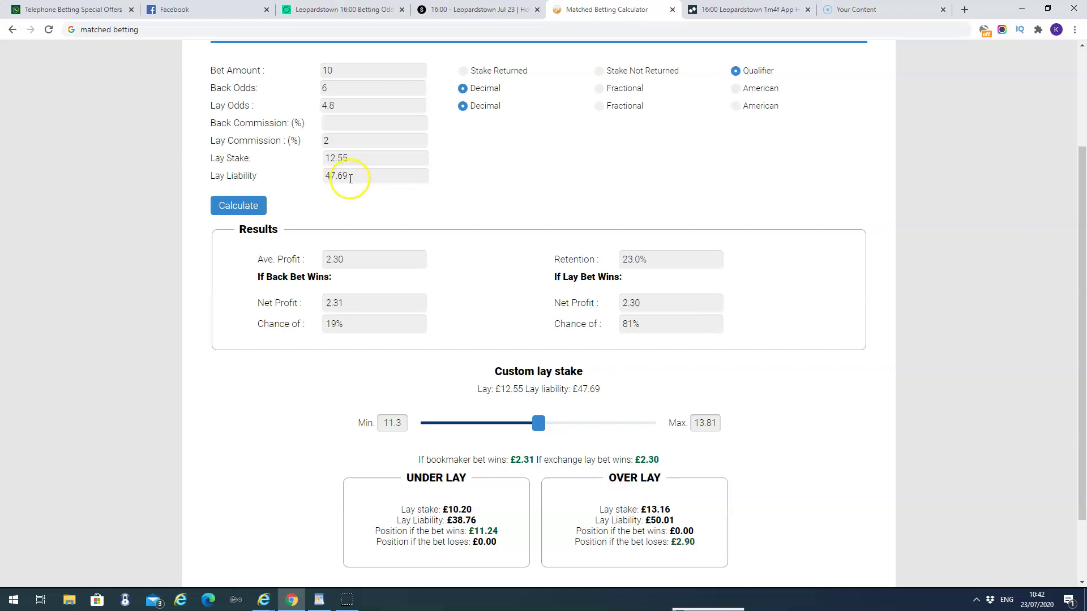
click(334, 177)
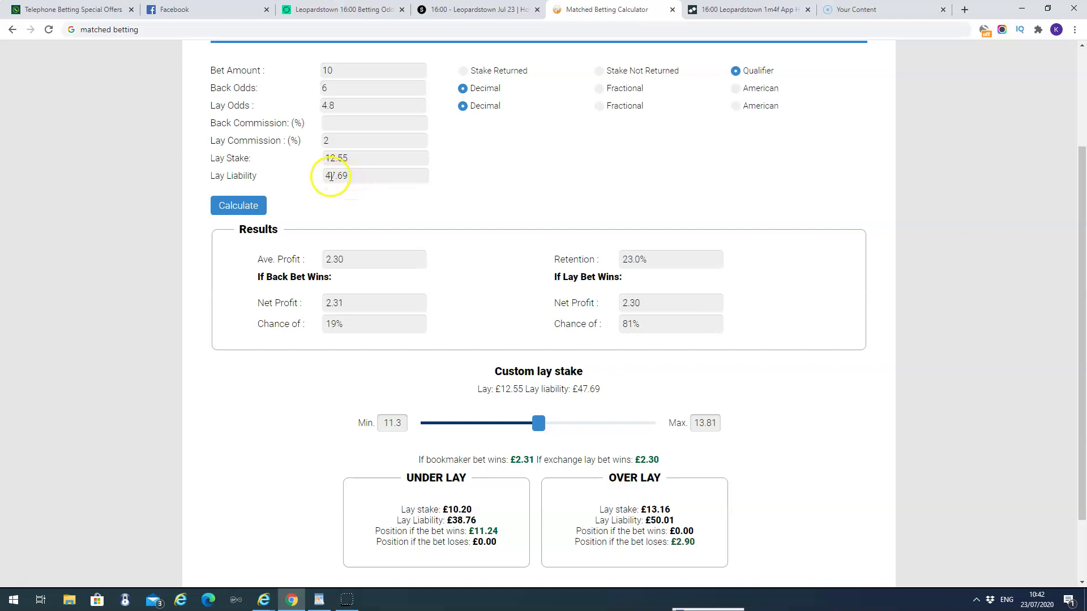